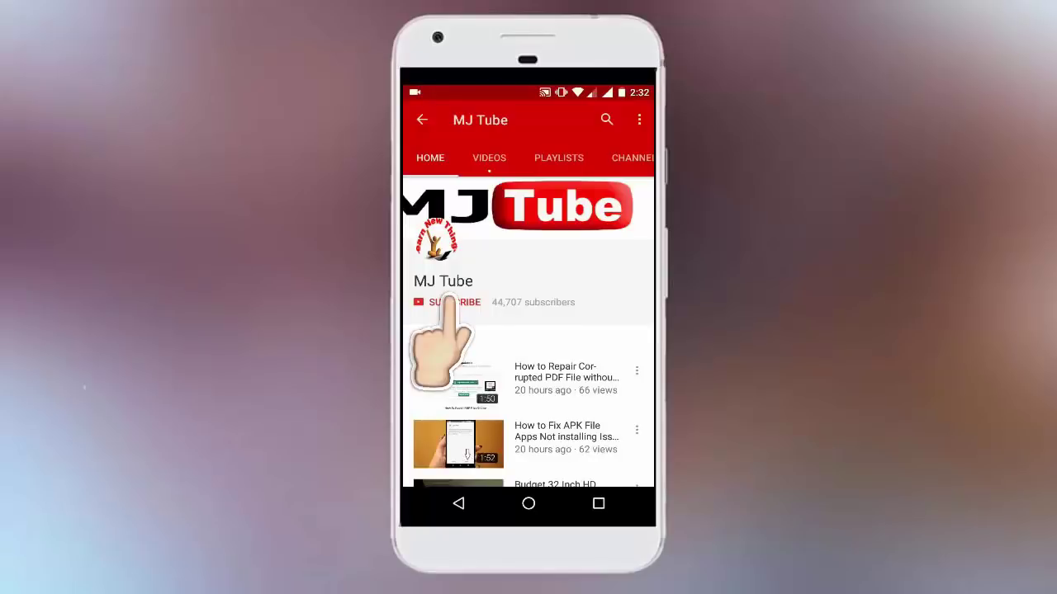
Move the Original photo up on the desktop and confirm in Properties that it is 2.60 MB
{"action": "left_click", "coordinate": [452, 302]}
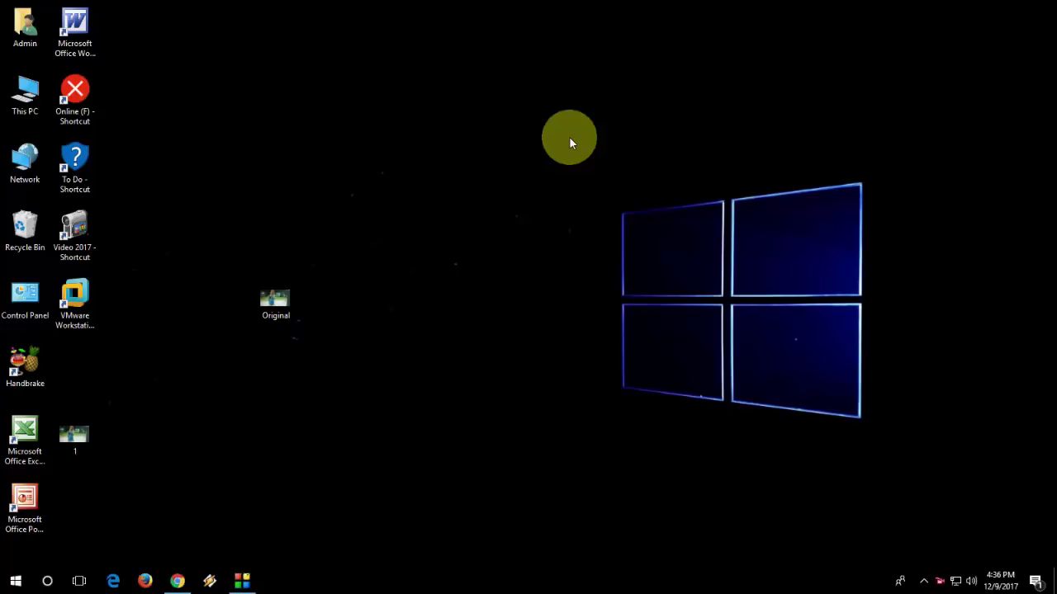
{"action": "left_click_drag", "start_coordinate": [293, 307], "coordinate": [309, 218]}
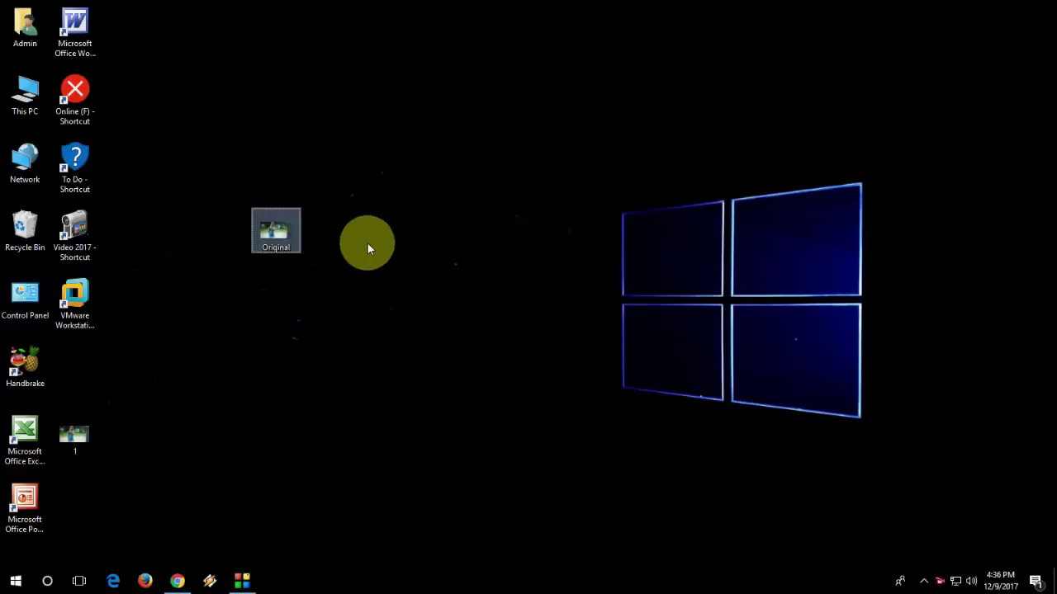
{"action": "right_click", "coordinate": [296, 241]}
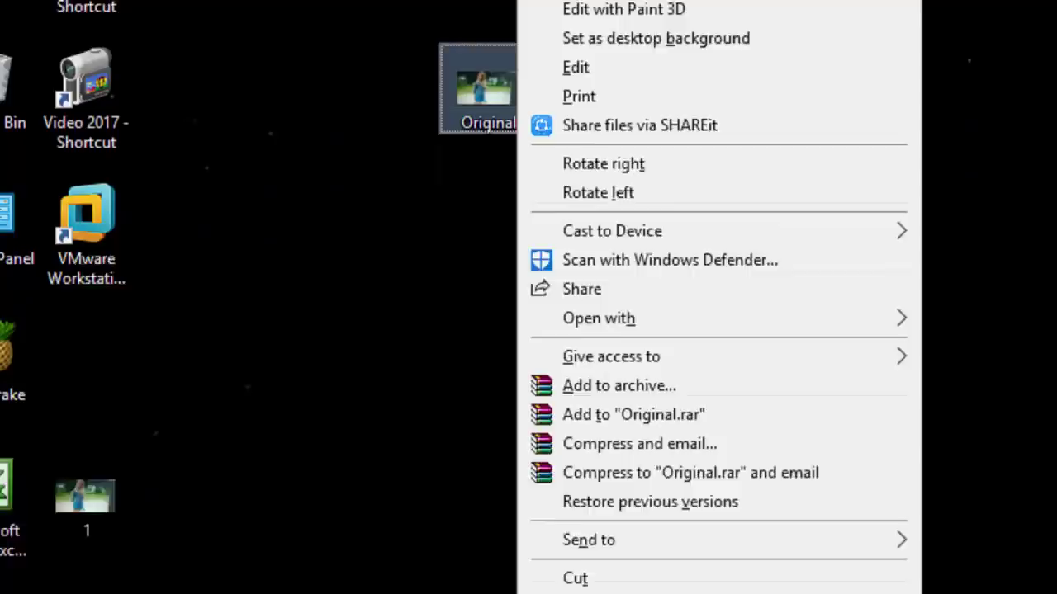
{"action": "left_click", "coordinate": [682, 578]}
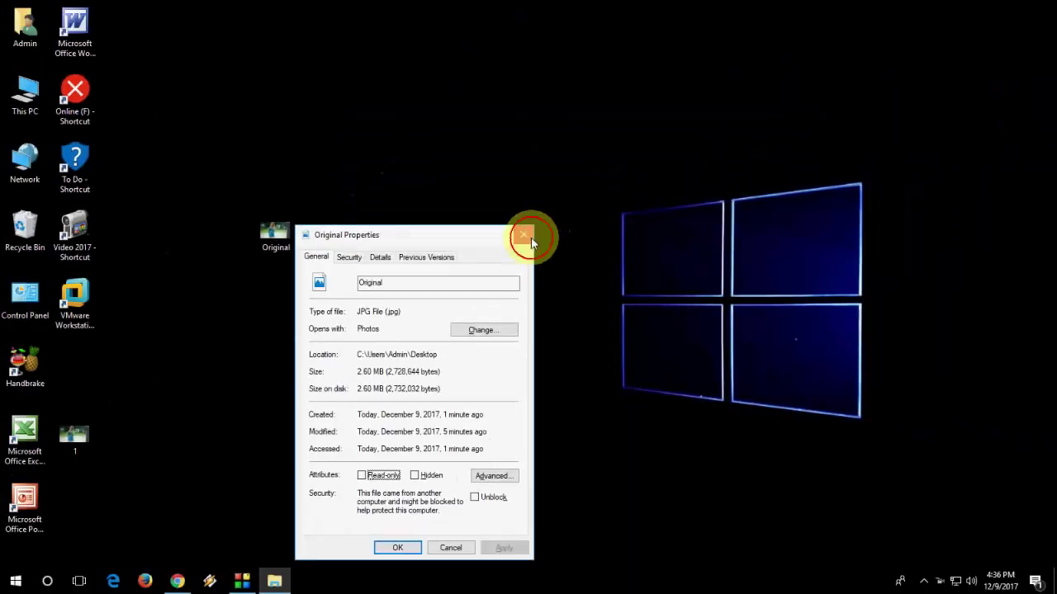
{"action": "left_click", "coordinate": [800, 143]}
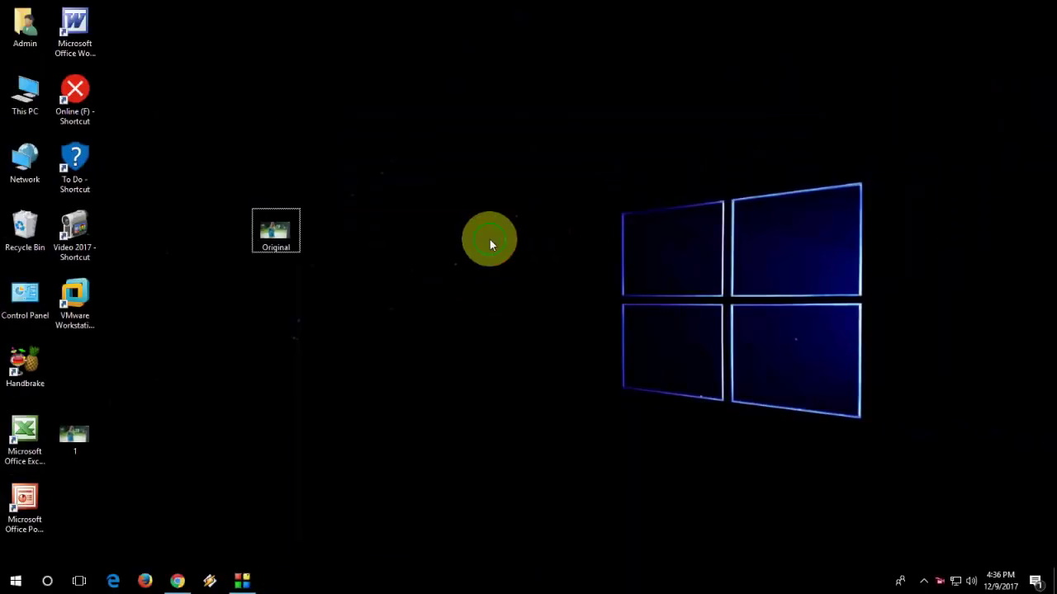
Refresh the desktop and open Original.jpg with Microsoft Office Picture Manager
{"action": "right_click", "coordinate": [740, 152]}
{"action": "left_click", "coordinate": [521, 283]}
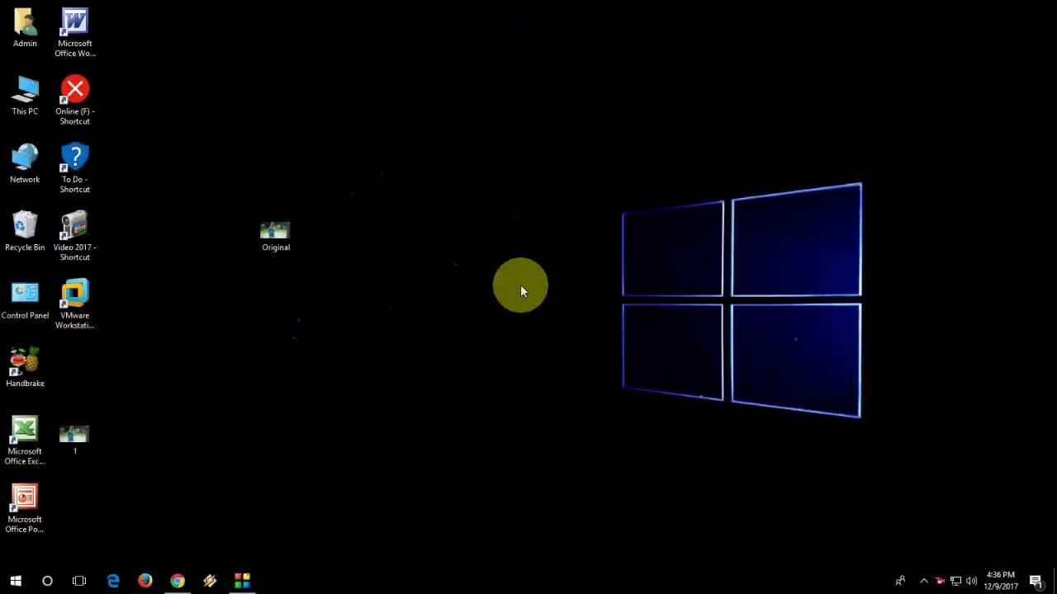
{"action": "right_click", "coordinate": [275, 233]}
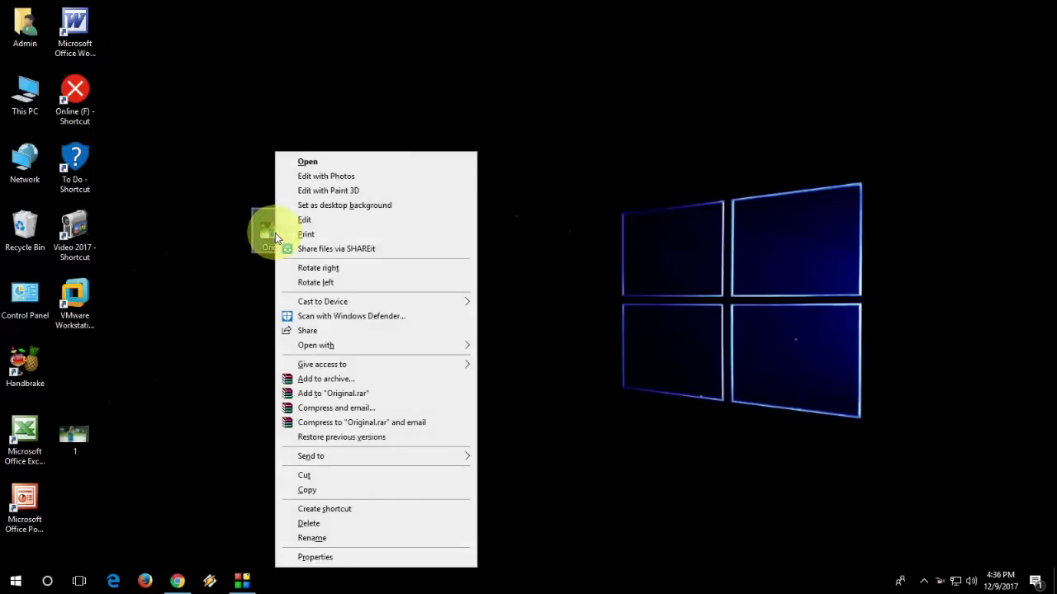
{"action": "mouse_move", "coordinate": [431, 354]}
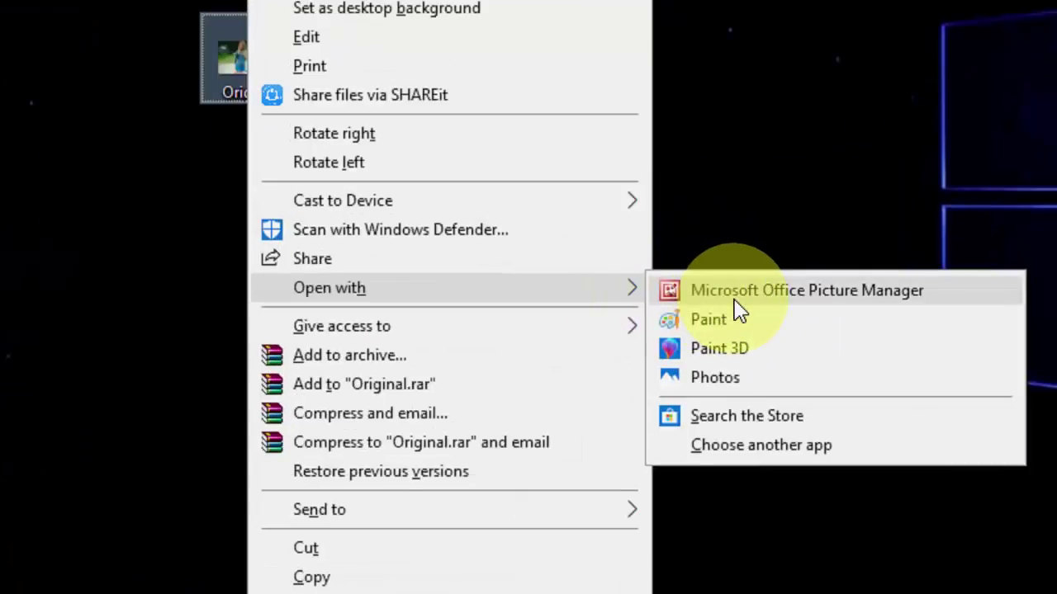
{"action": "left_click", "coordinate": [856, 297]}
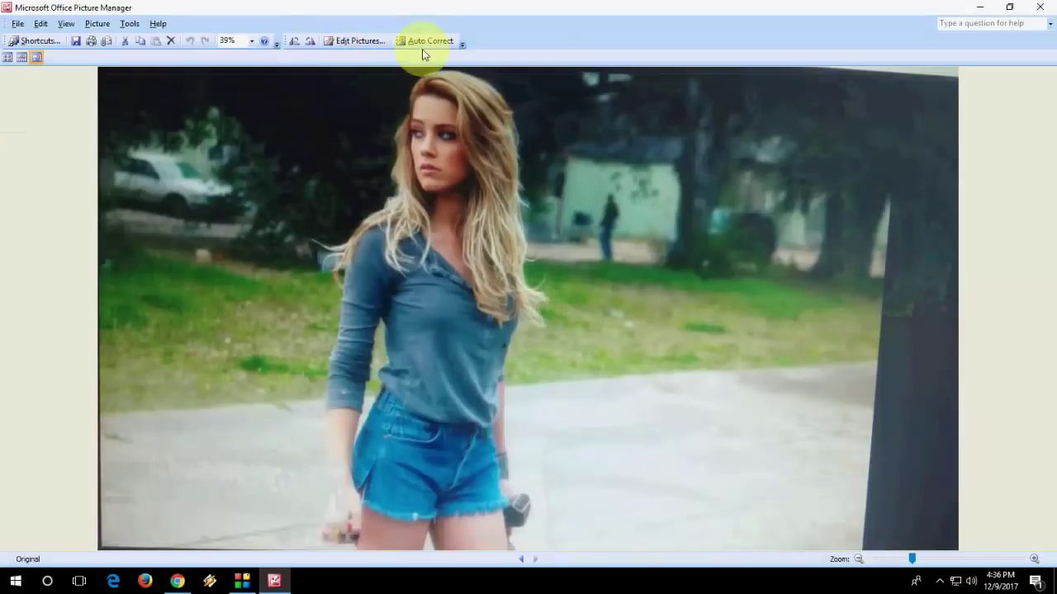
Apply Auto Correct to Original.jpg and show the Edit Pictures task pane
{"action": "left_click", "coordinate": [430, 43]}
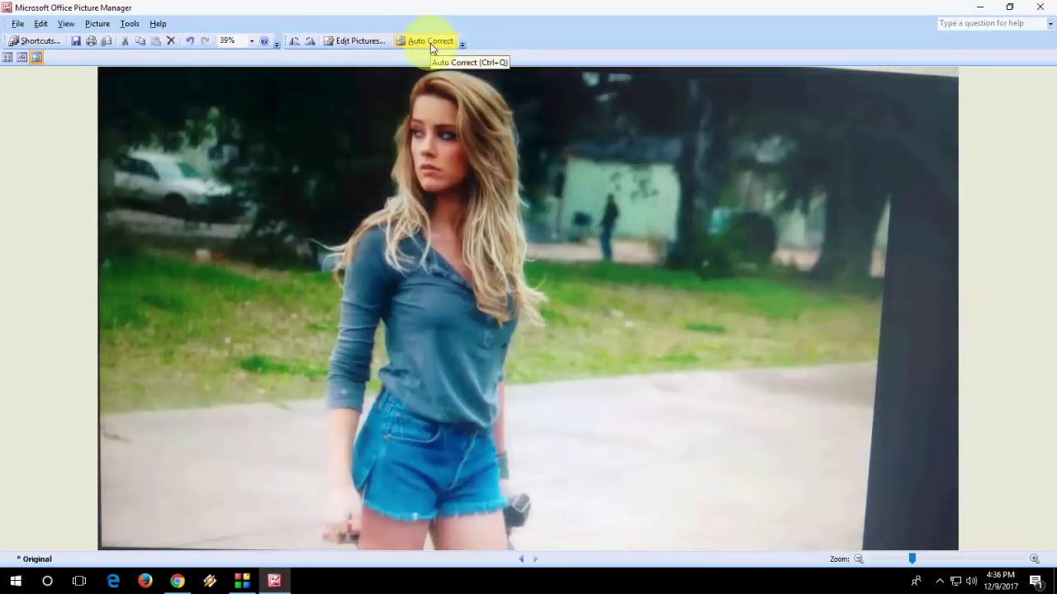
{"action": "left_click", "coordinate": [430, 43]}
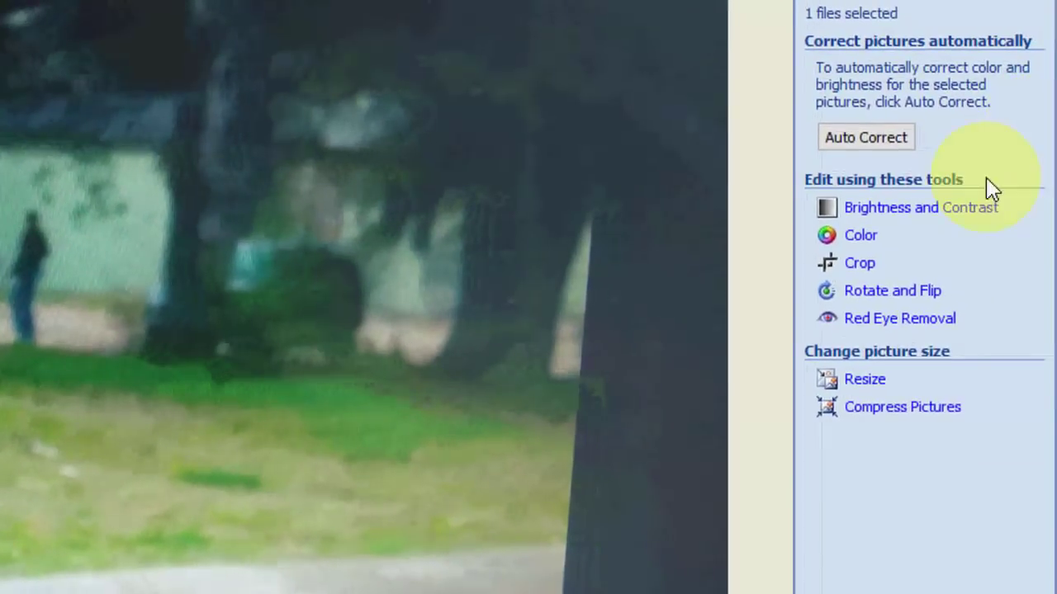
Compress the photo for Documents (2.60 MB to about 225 KB), then close Picture Manager, saving changes
{"action": "left_click", "coordinate": [891, 410]}
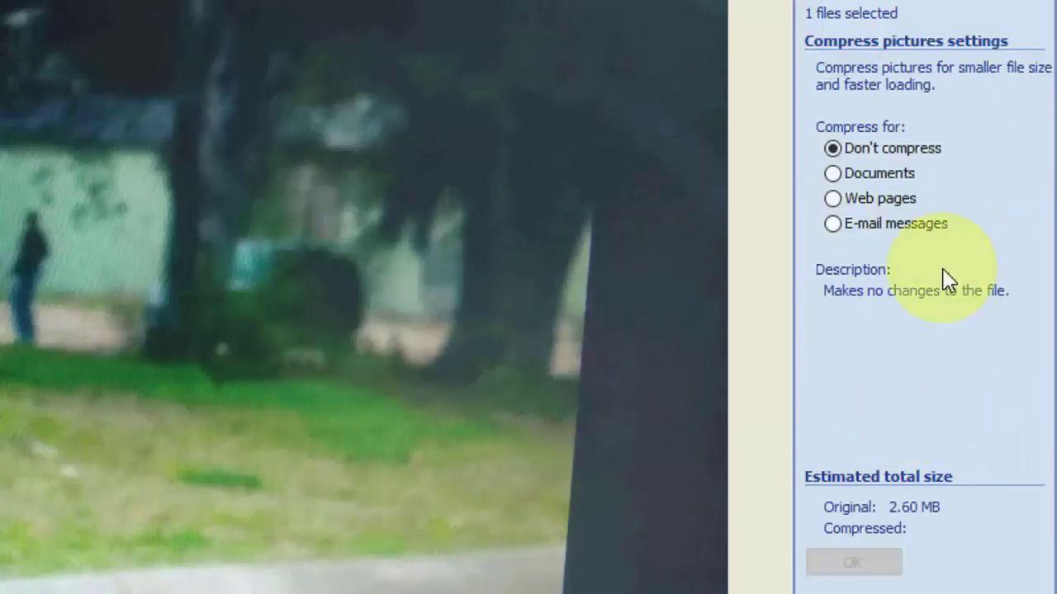
{"action": "left_click", "coordinate": [868, 176]}
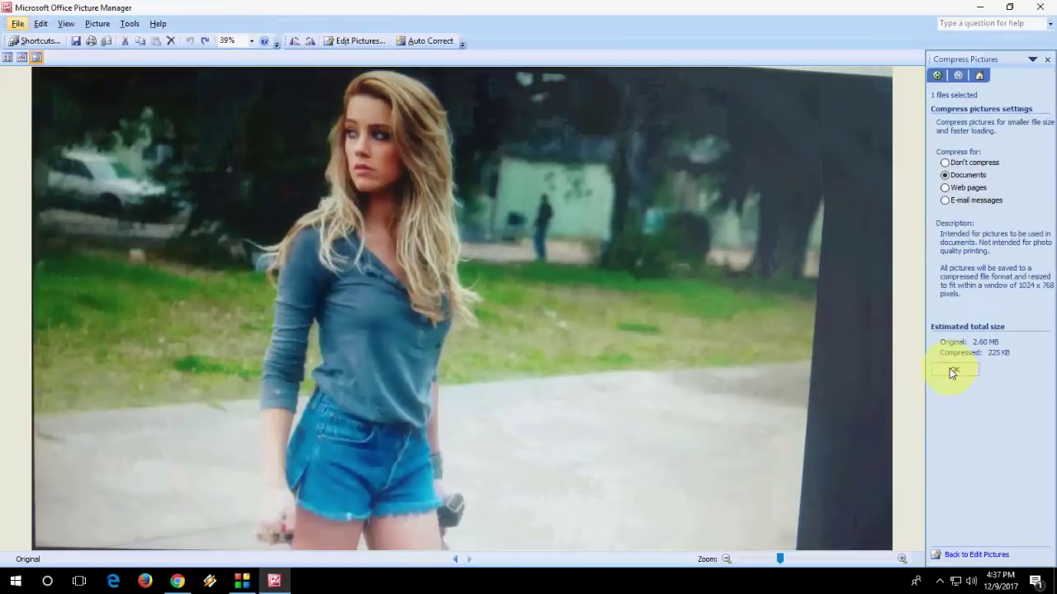
{"action": "left_click", "coordinate": [850, 469]}
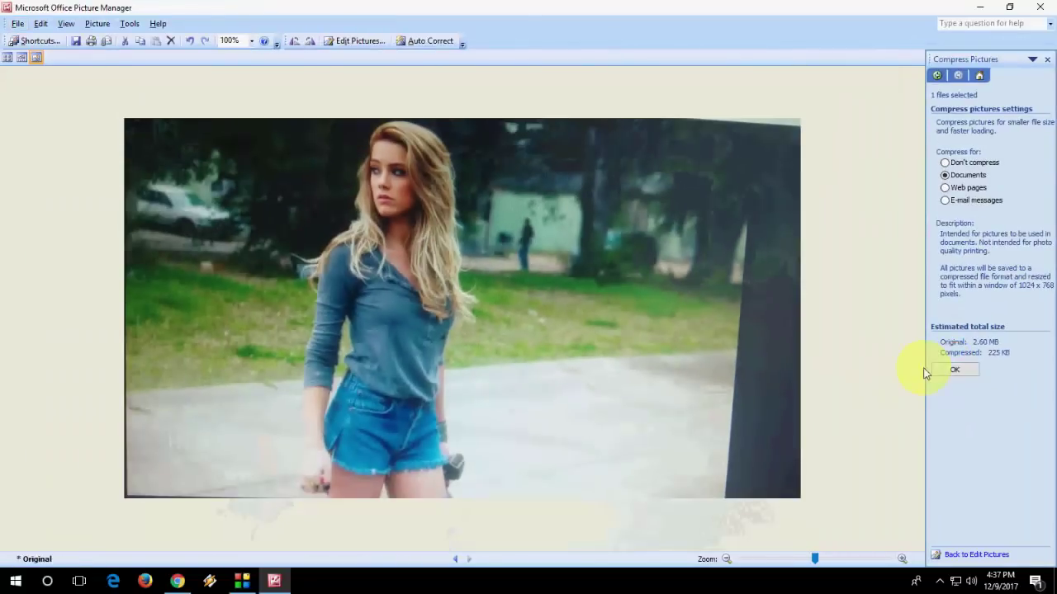
{"action": "left_click", "coordinate": [1041, 6]}
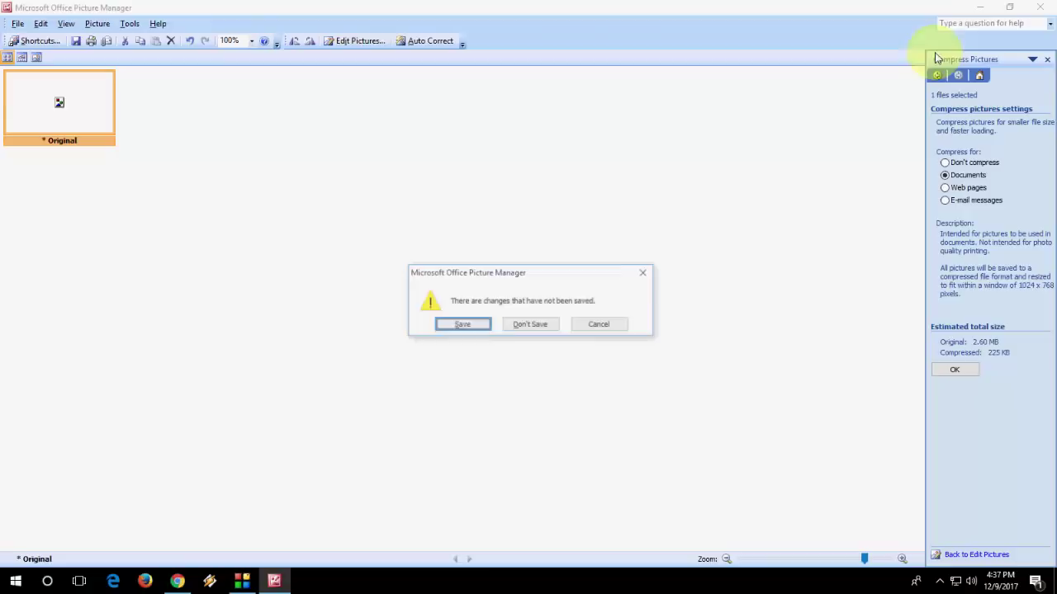
{"action": "left_click", "coordinate": [472, 328]}
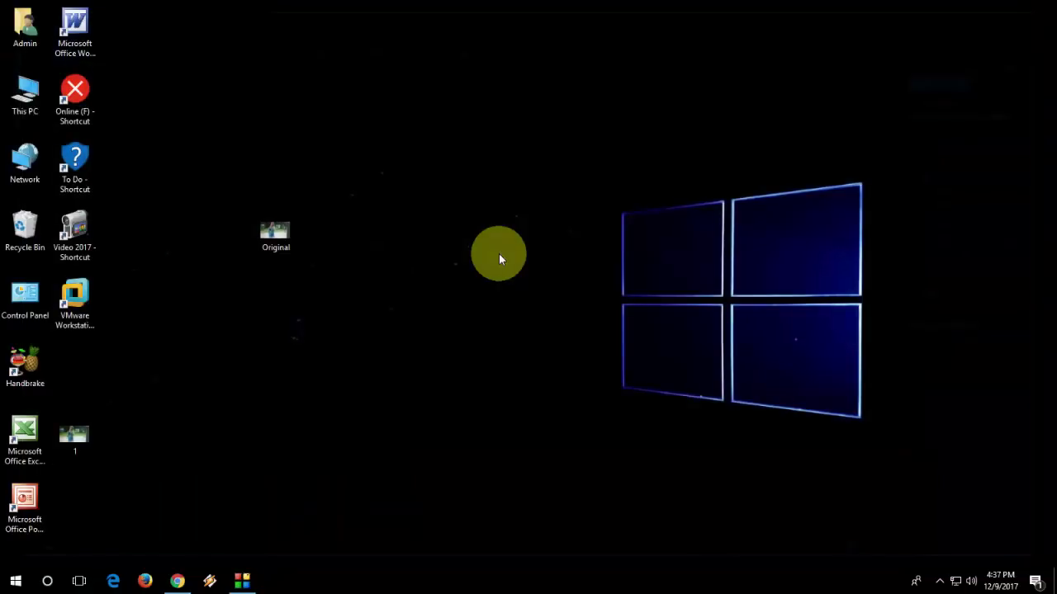
Refresh the desktop, move Original up-right and confirm its size is now 66.7 KB
{"action": "right_click", "coordinate": [499, 254]}
{"action": "left_click", "coordinate": [526, 299]}
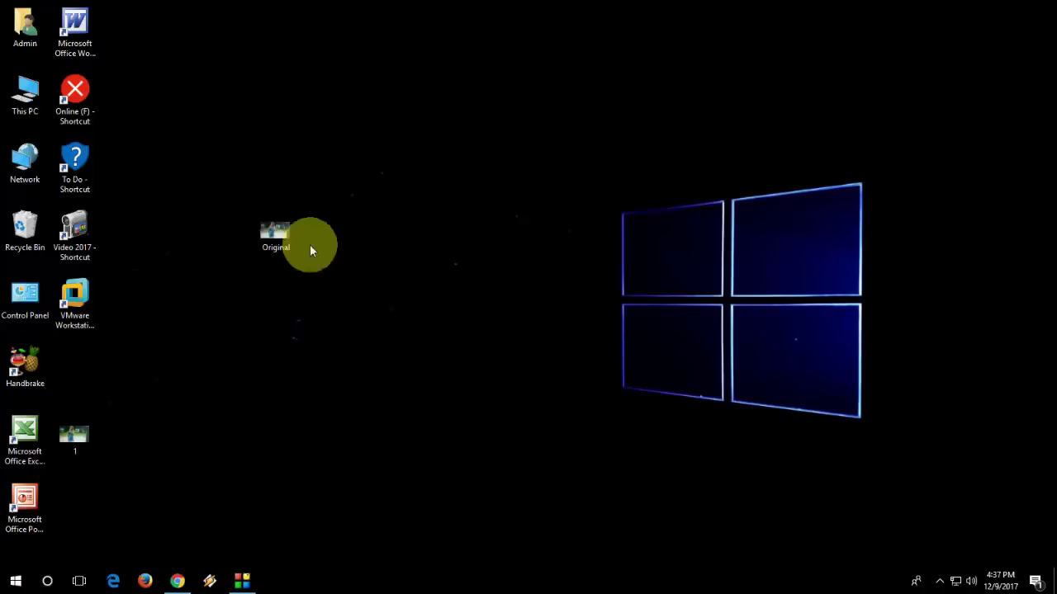
{"action": "left_click_drag", "start_coordinate": [280, 233], "coordinate": [363, 169]}
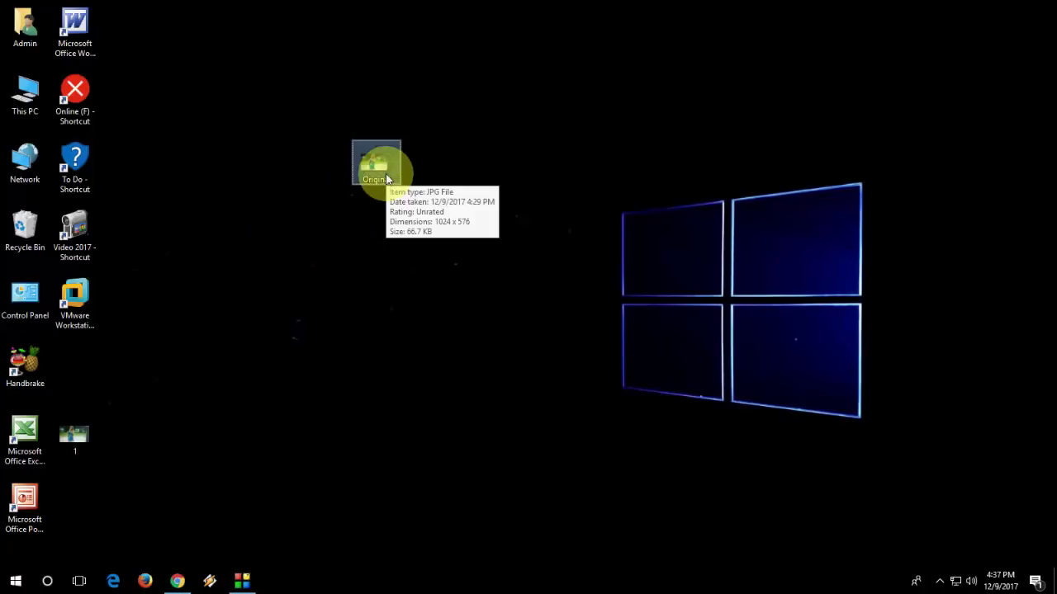
{"action": "right_click", "coordinate": [383, 169]}
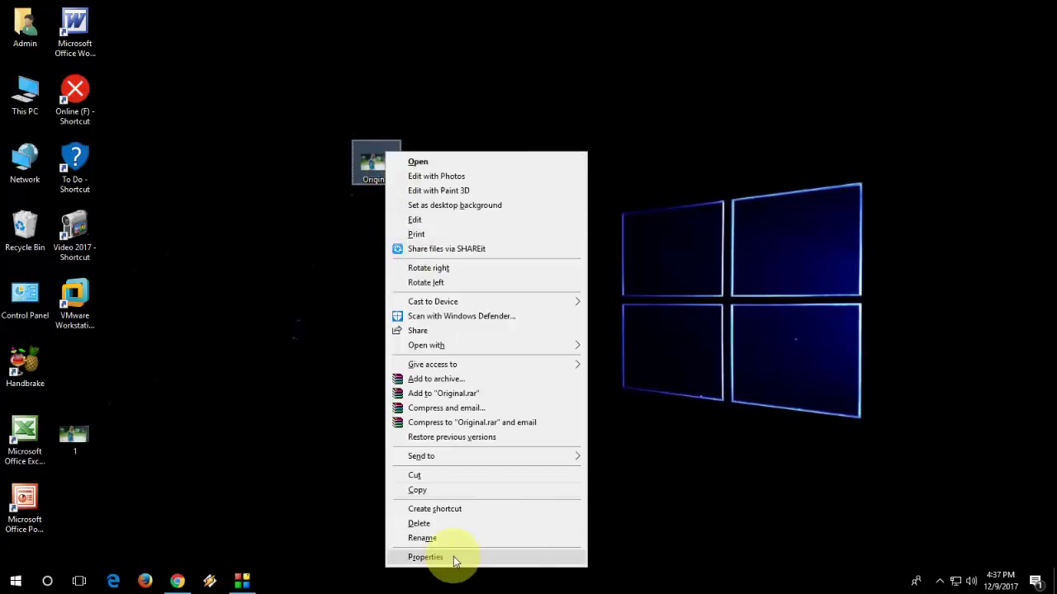
{"action": "left_click", "coordinate": [453, 559]}
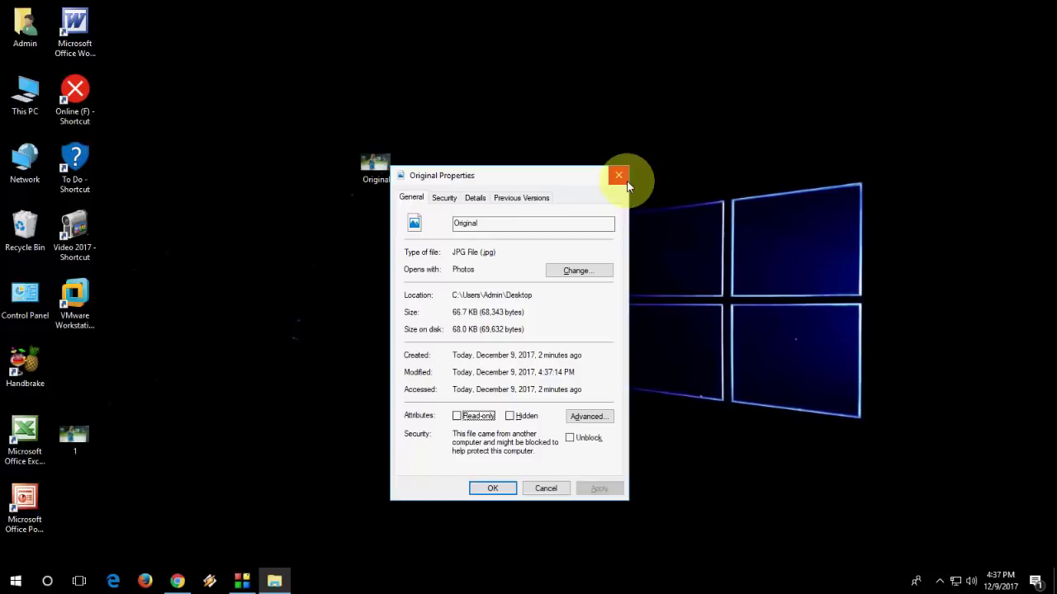
{"action": "left_click", "coordinate": [626, 183]}
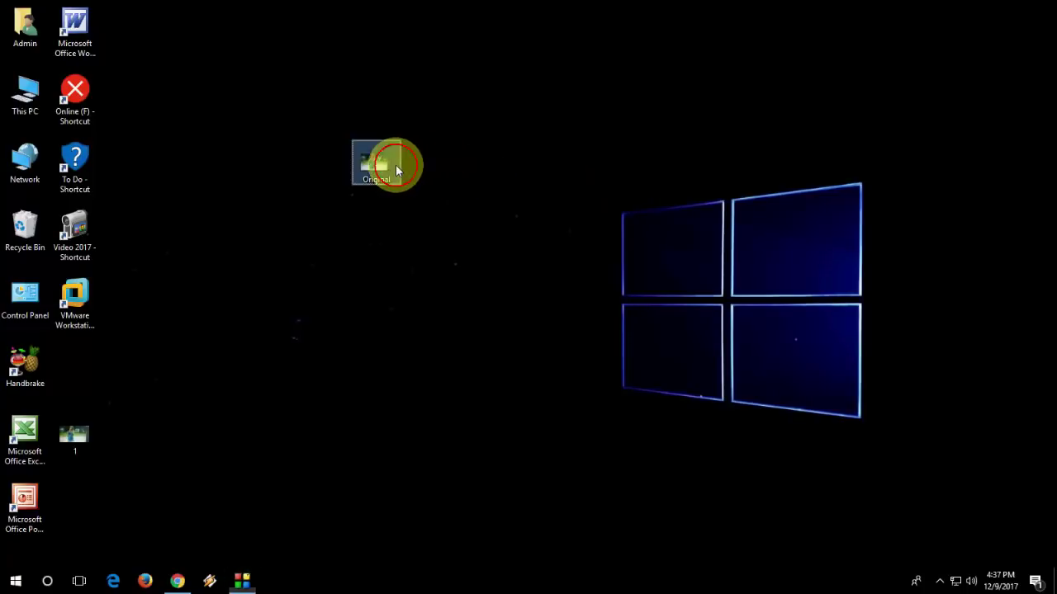
Delete the compressed Original photo and refresh the desktop
{"action": "key", "text": "Delete"}
{"action": "right_click", "coordinate": [433, 196]}
{"action": "left_click", "coordinate": [470, 232]}
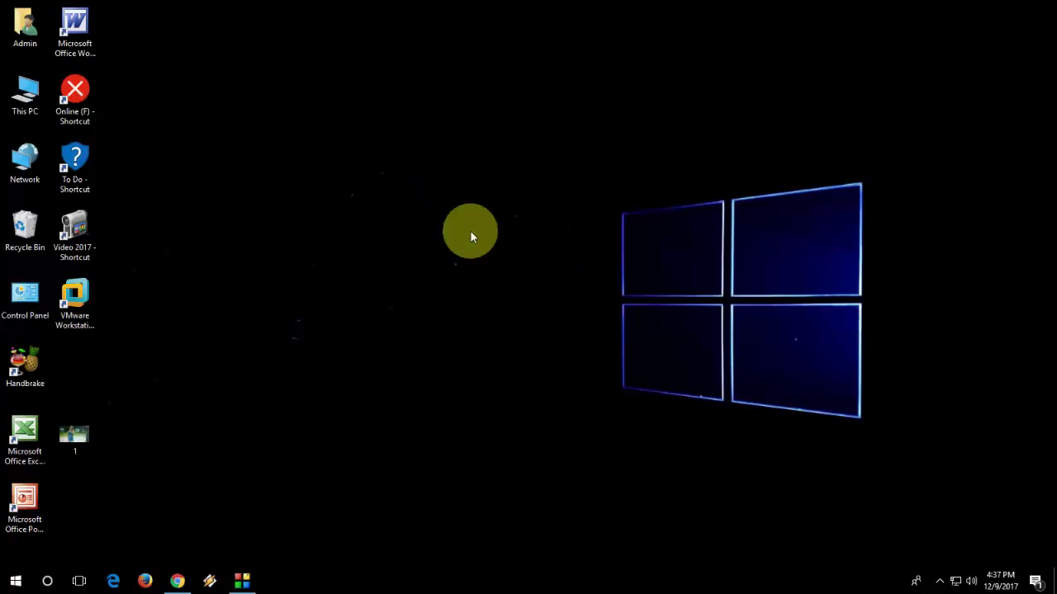
Move photo 1 up-right, confirm it is 2.60 MB, and return to Chrome's jpegmini search
{"action": "left_click_drag", "start_coordinate": [80, 426], "coordinate": [158, 364]}
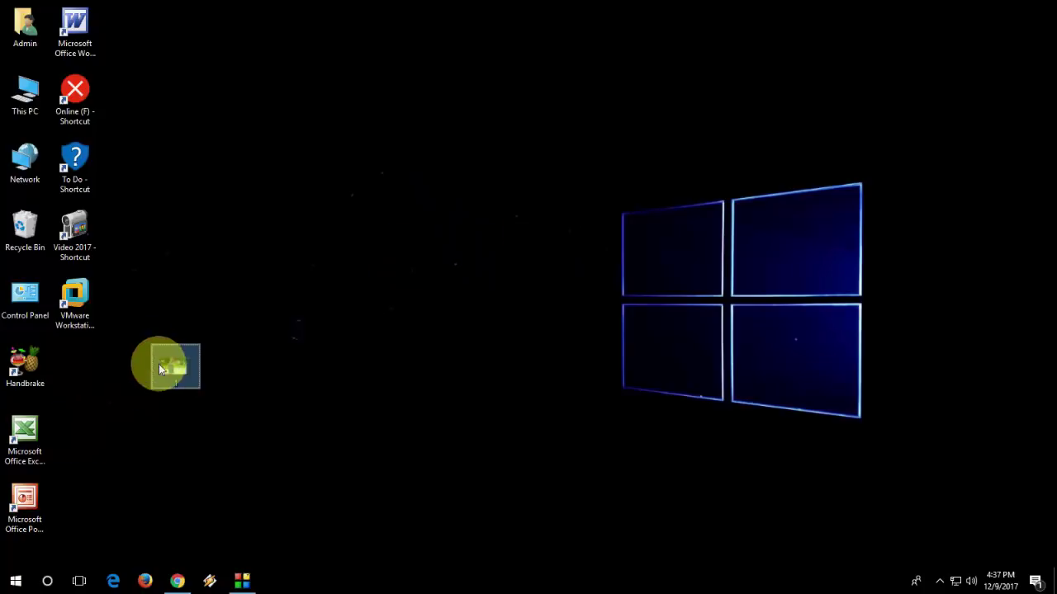
{"action": "right_click", "coordinate": [161, 365]}
{"action": "left_click", "coordinate": [230, 557]}
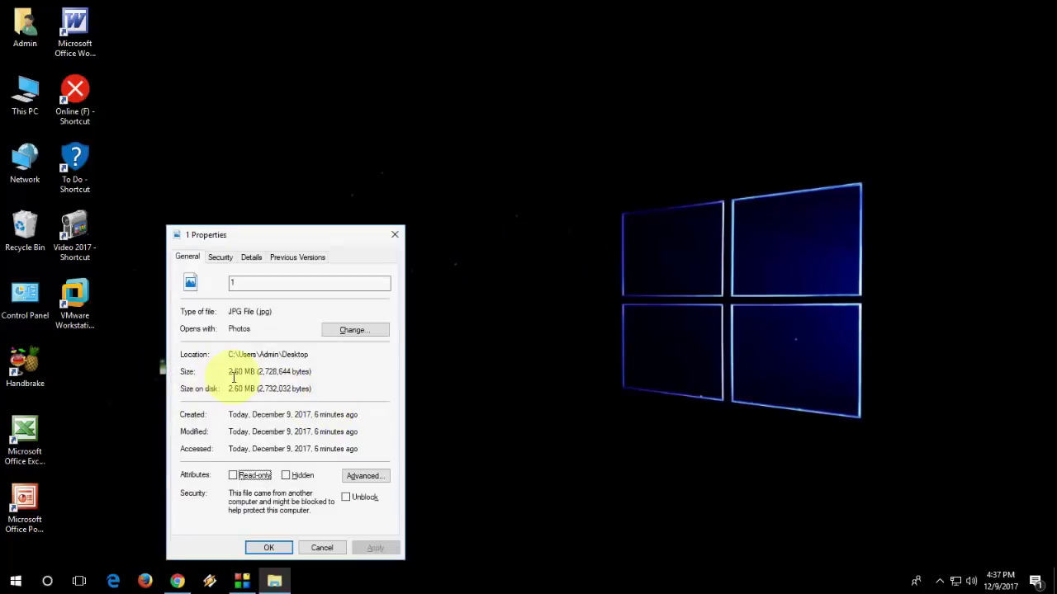
{"action": "left_click", "coordinate": [269, 548]}
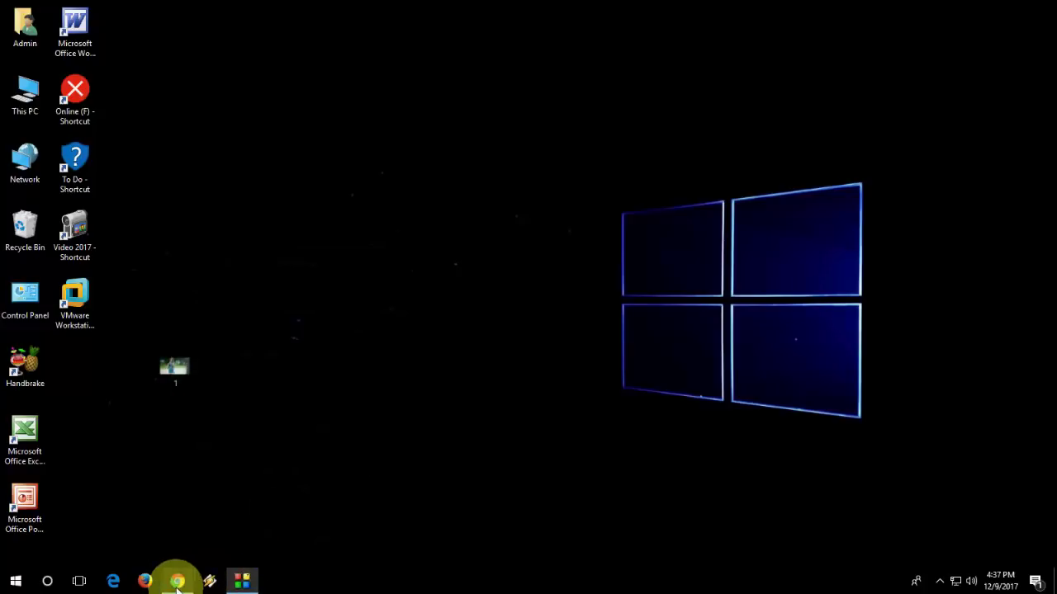
{"action": "left_click", "coordinate": [177, 583]}
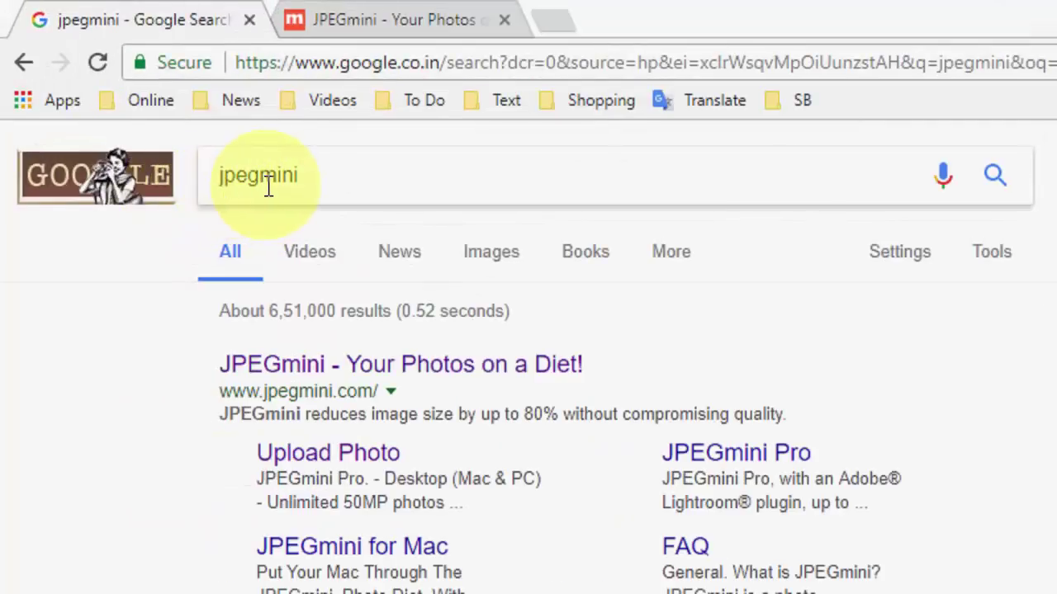
{"action": "right_click", "coordinate": [349, 364]}
{"action": "left_click", "coordinate": [388, 388]}
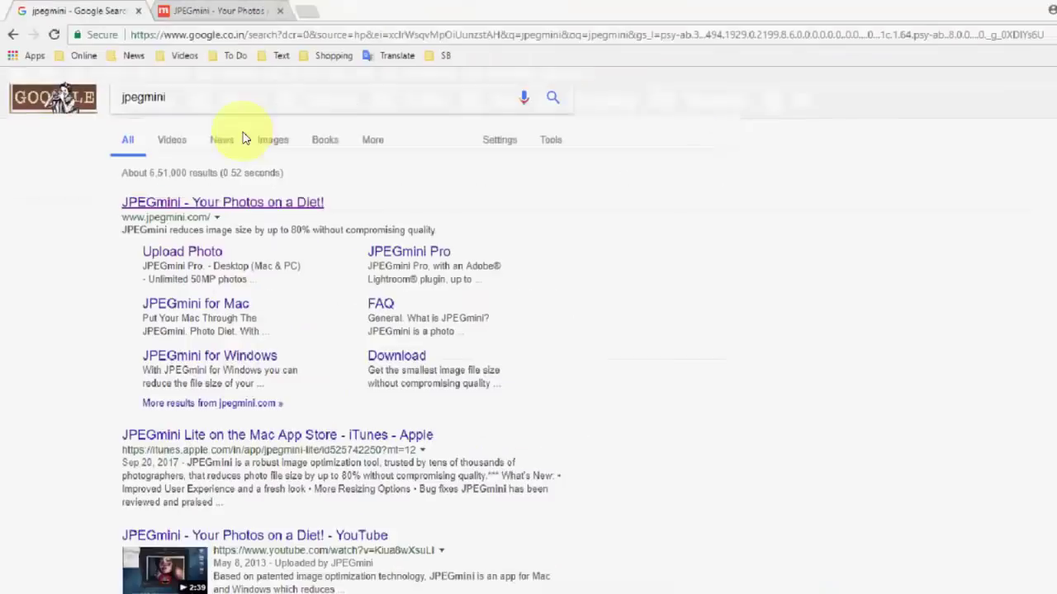
{"action": "left_click", "coordinate": [248, 12]}
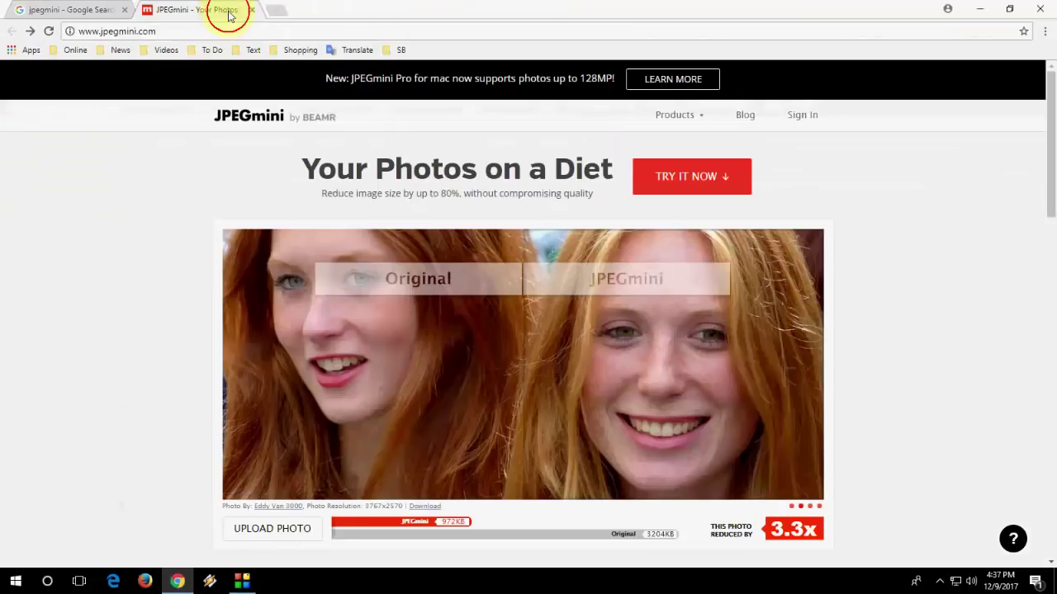
{"action": "scroll", "coordinate": [108, 294], "scroll_direction": "down", "scroll_amount": 10}
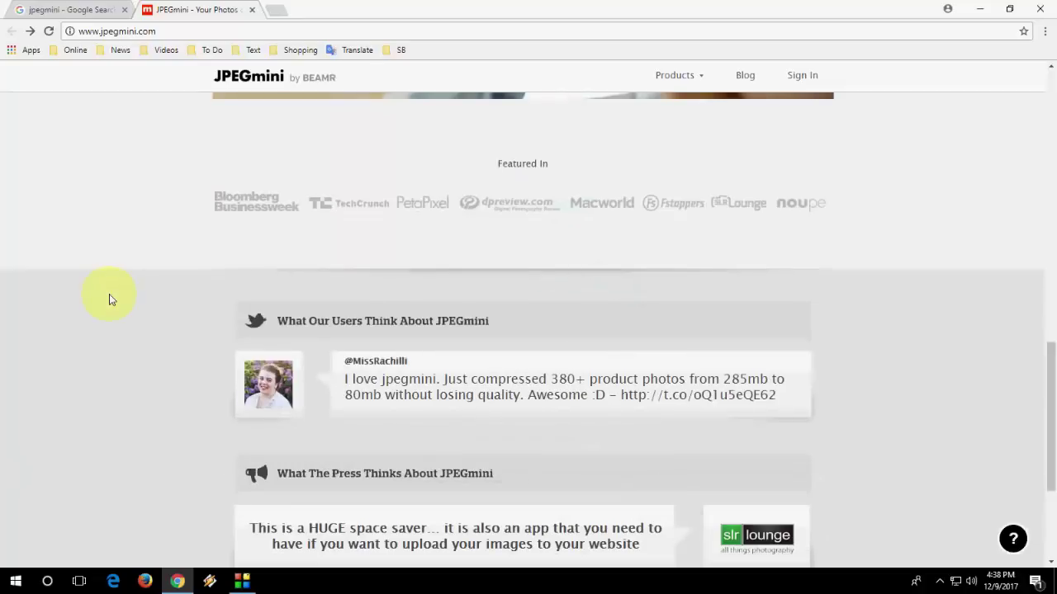
{"action": "scroll", "coordinate": [109, 294], "scroll_direction": "up", "scroll_amount": 5}
{"action": "scroll", "coordinate": [149, 254], "scroll_direction": "up", "scroll_amount": 5}
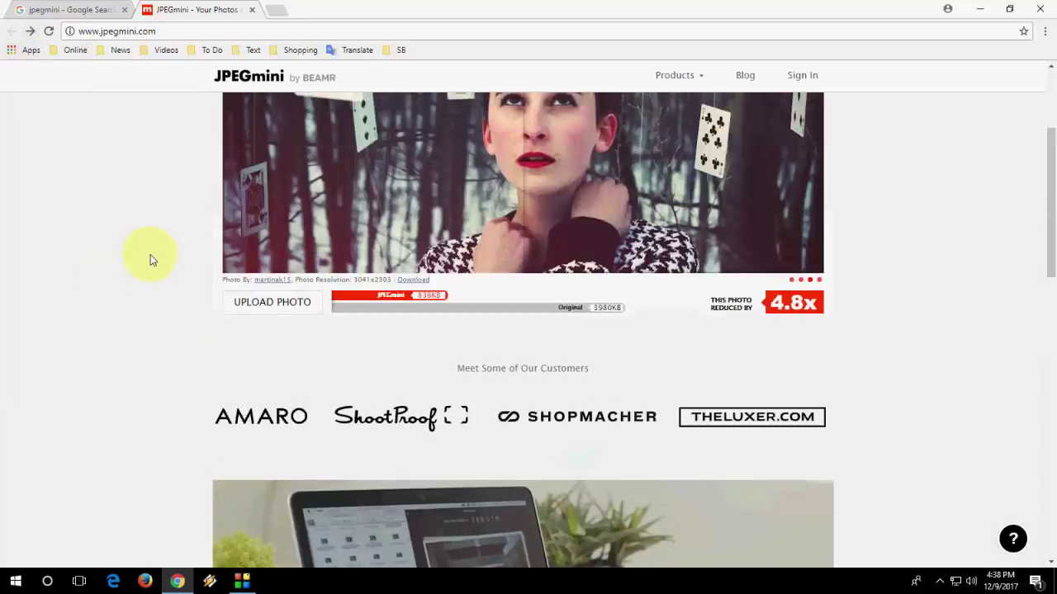
{"action": "scroll", "coordinate": [153, 276], "scroll_direction": "down", "scroll_amount": 2}
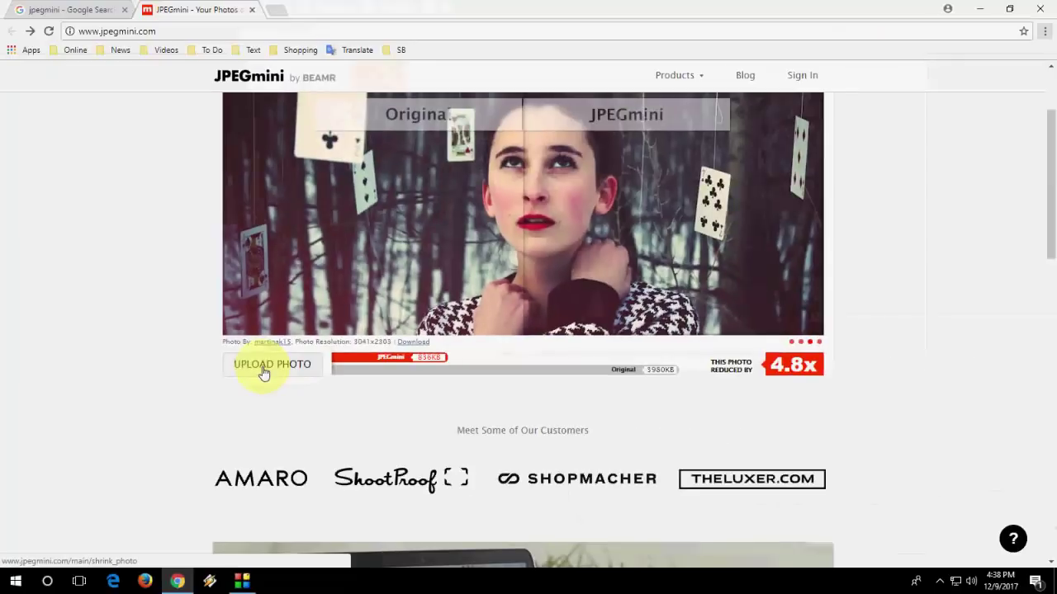
Upload the desktop photo named 1 through JPEGmini's UPLOAD PHOTO page
{"action": "left_click", "coordinate": [528, 310]}
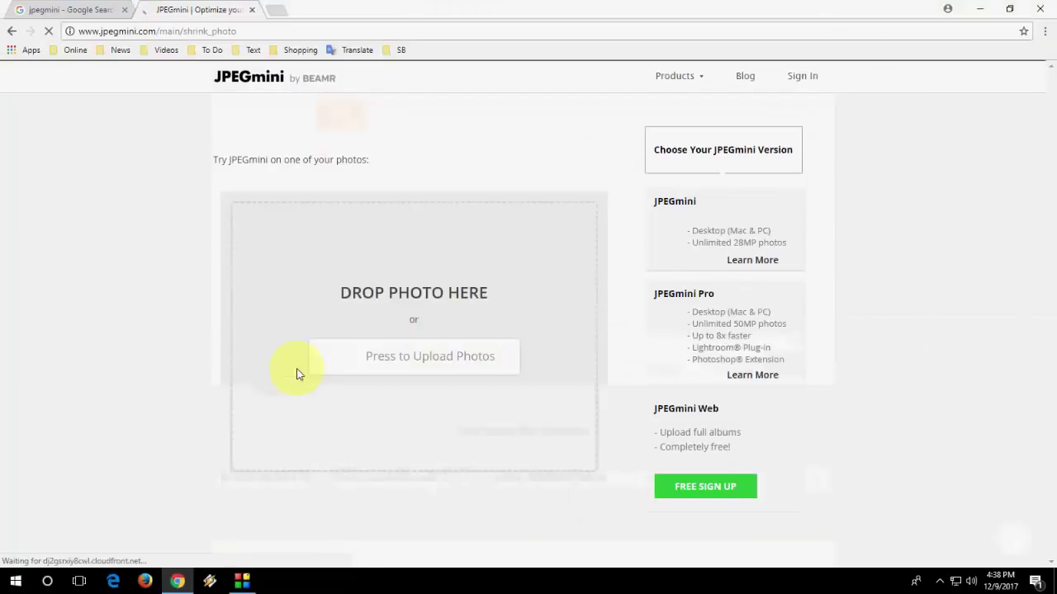
{"action": "left_click", "coordinate": [386, 396]}
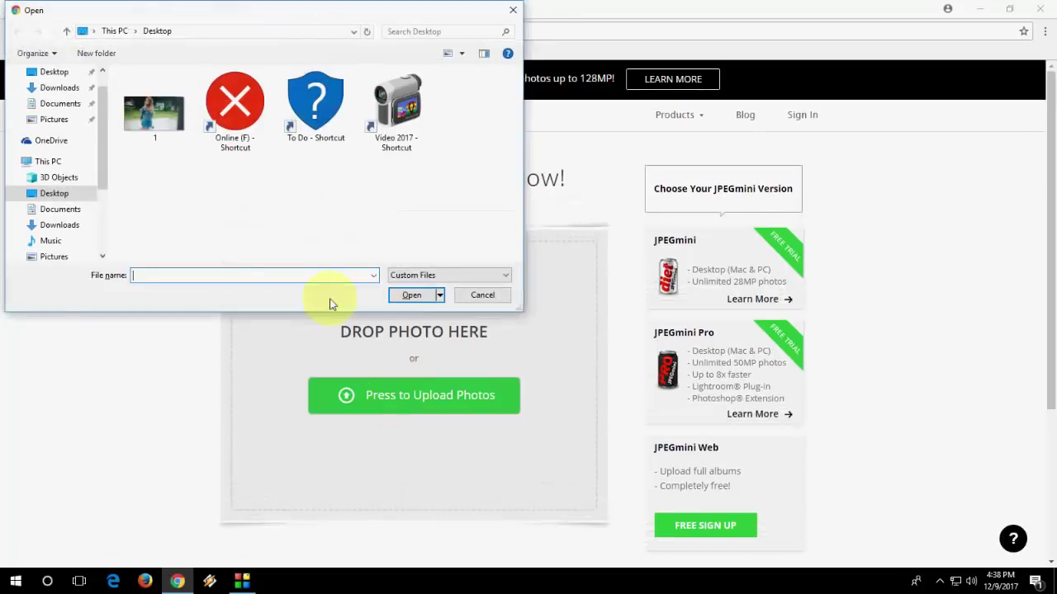
{"action": "left_click", "coordinate": [151, 132]}
{"action": "left_click", "coordinate": [412, 296]}
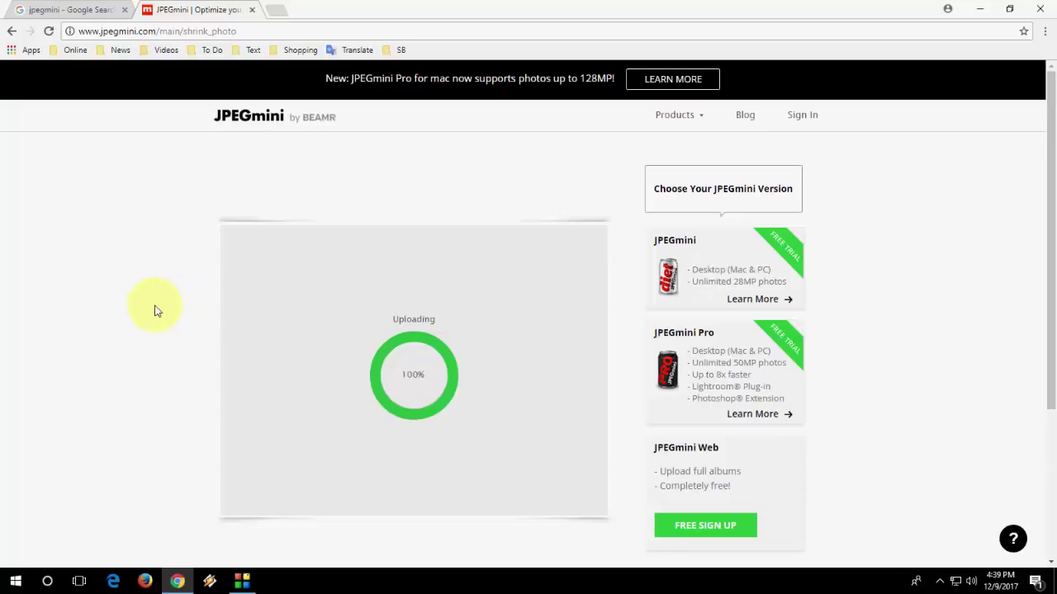
Check the 2.5X reduction (2665 KB to 1059 KB) and download the full-res result to the desktop as 1_mini
{"action": "scroll", "coordinate": [156, 311], "scroll_direction": "down", "scroll_amount": 3}
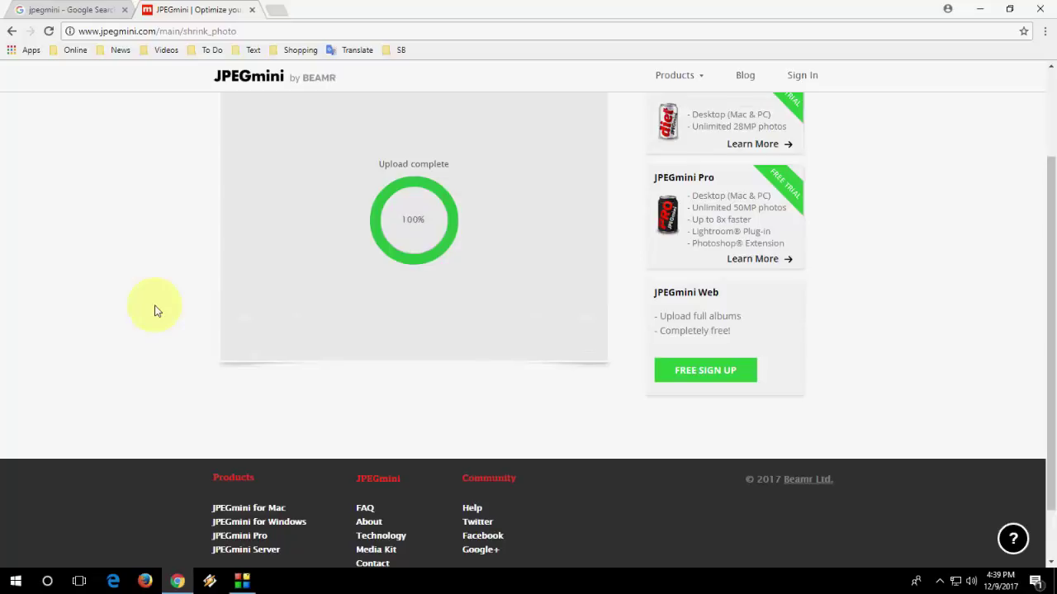
{"action": "scroll", "coordinate": [156, 311], "scroll_direction": "up", "scroll_amount": 1}
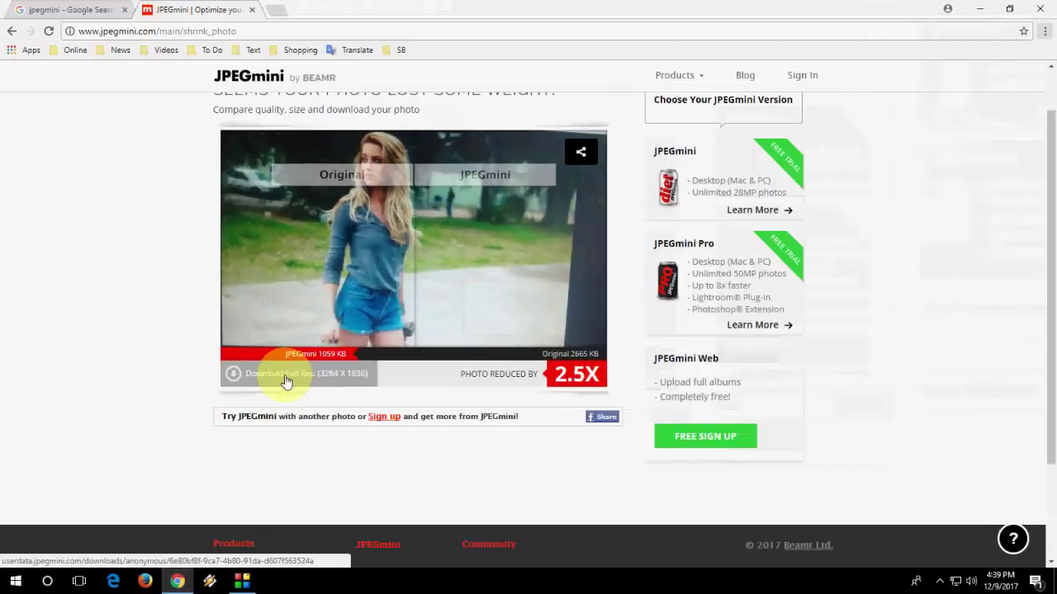
{"action": "left_click", "coordinate": [574, 322]}
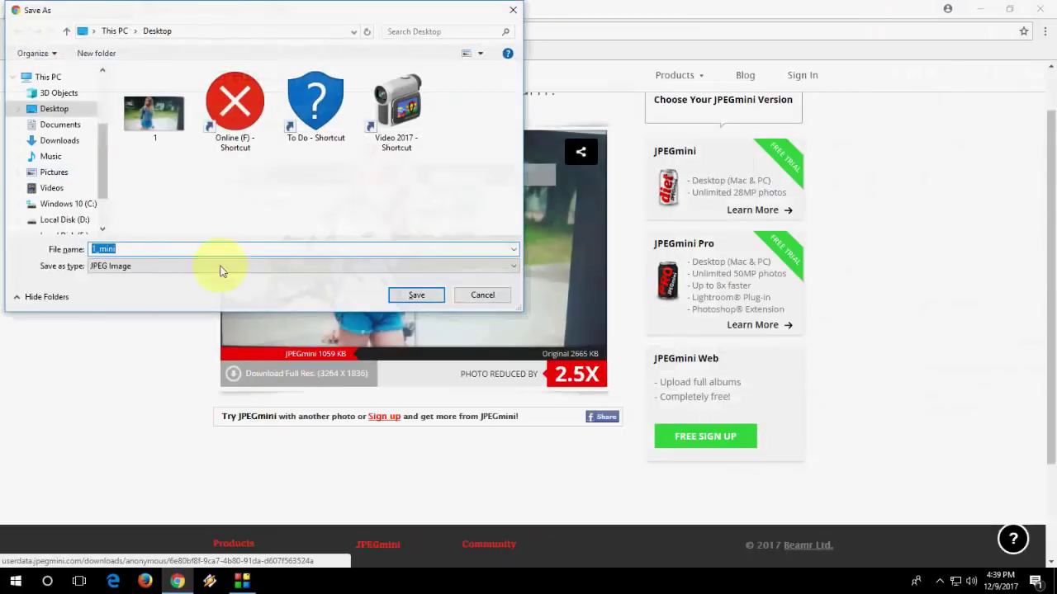
{"action": "left_click", "coordinate": [403, 295]}
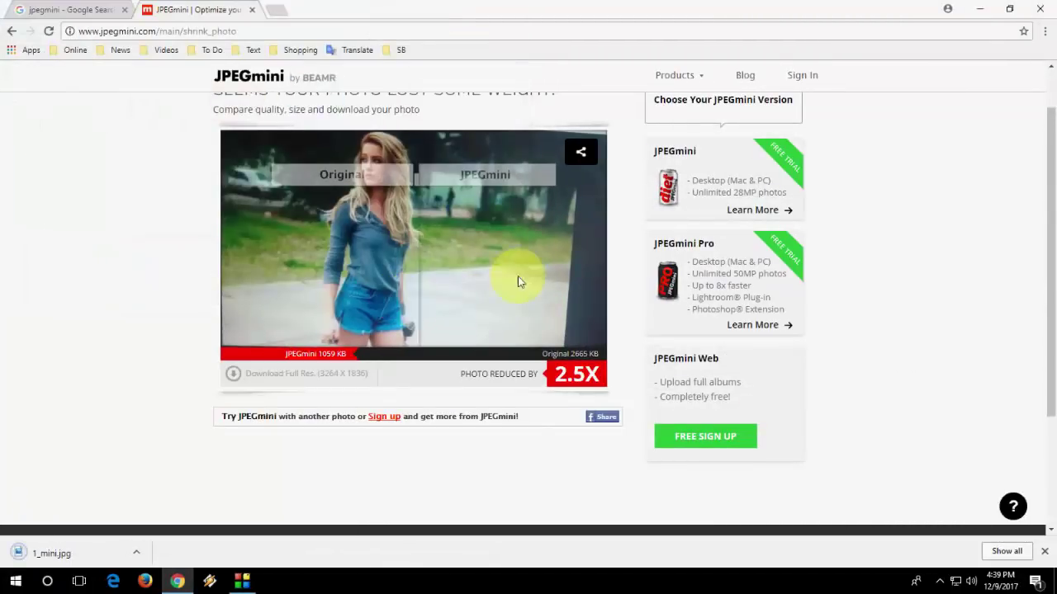
Minimize Chrome, spread icons 1 and 1_mini apart, and confirm photo 1 is 2.60 MB
{"action": "left_click", "coordinate": [986, 7]}
{"action": "left_click_drag", "start_coordinate": [256, 350], "coordinate": [377, 301]}
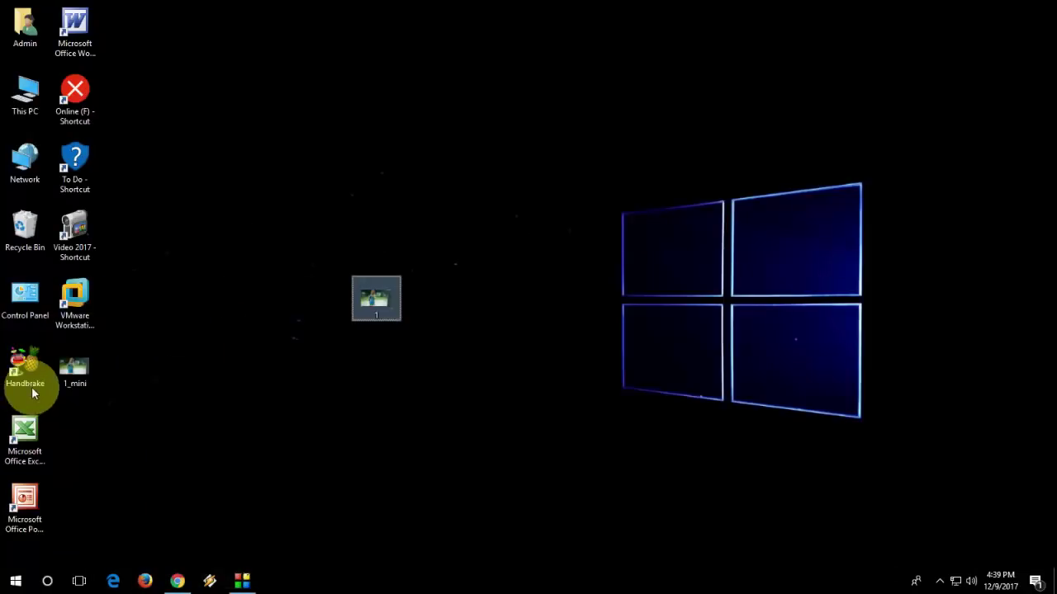
{"action": "left_click_drag", "start_coordinate": [74, 367], "coordinate": [173, 301]}
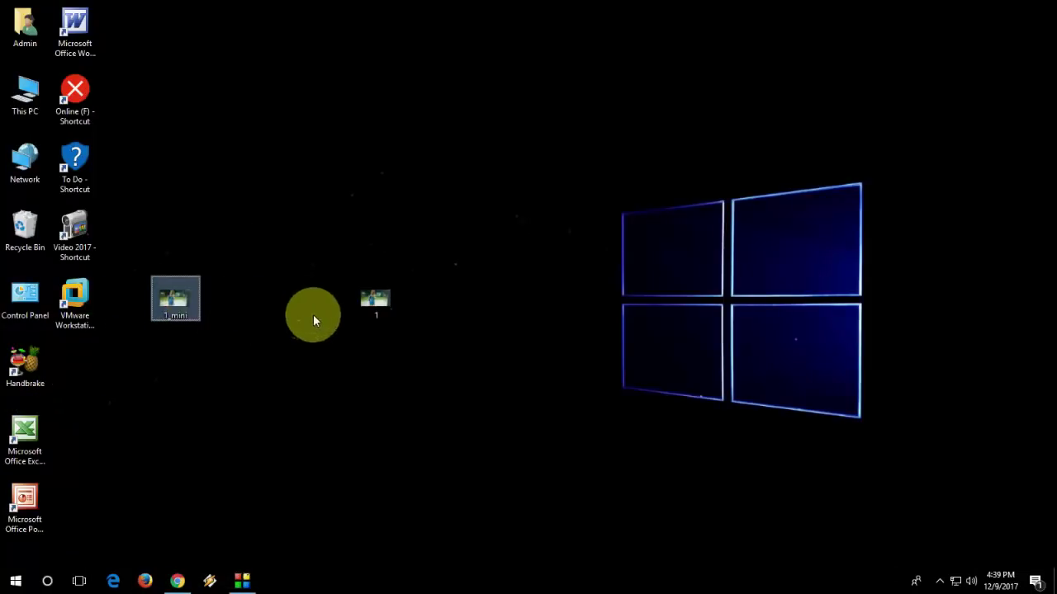
{"action": "right_click", "coordinate": [372, 304]}
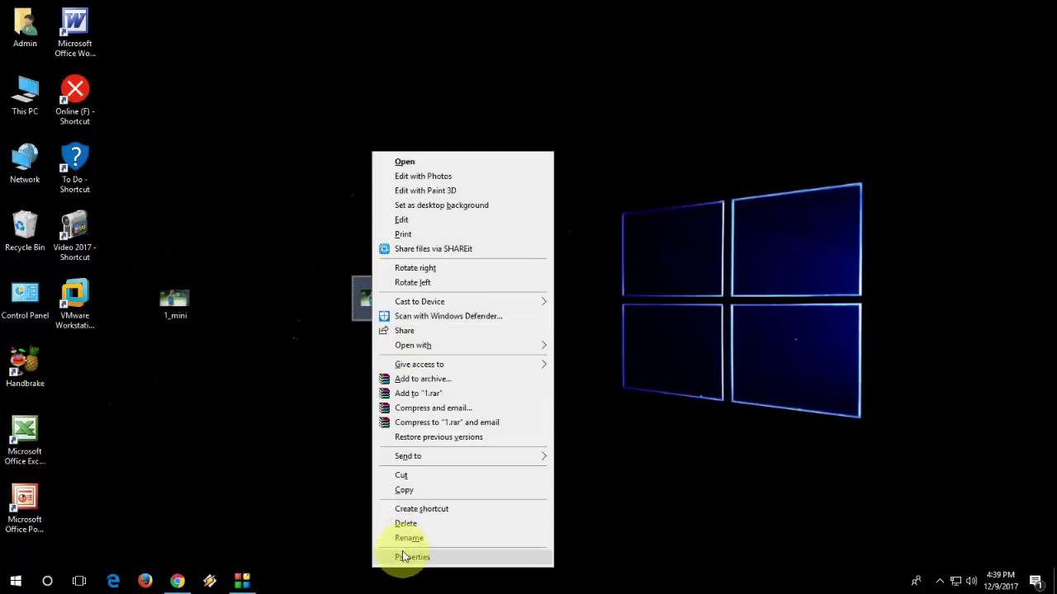
{"action": "left_click", "coordinate": [388, 557]}
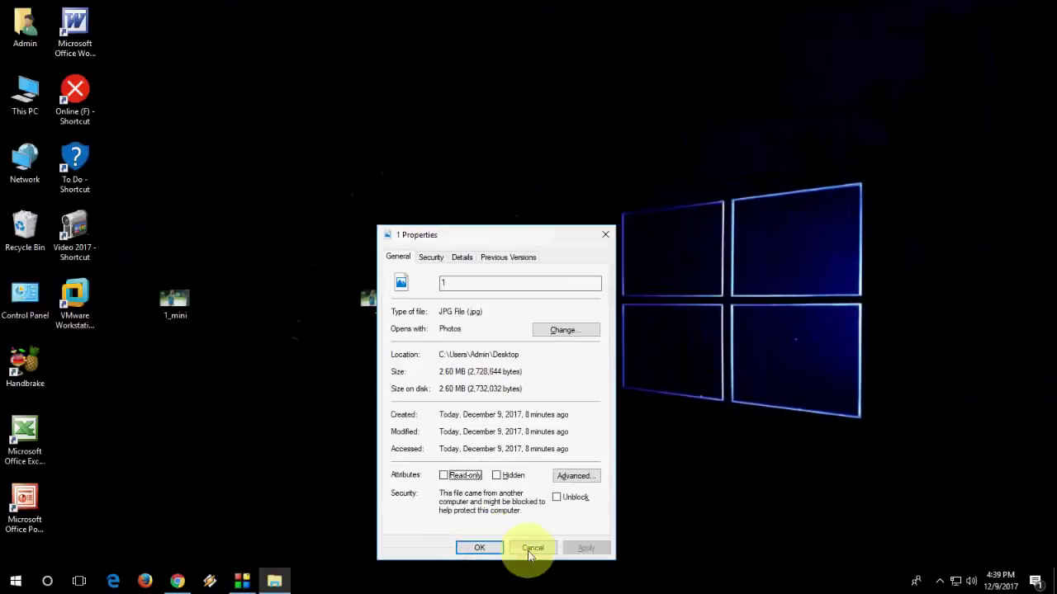
{"action": "left_click", "coordinate": [532, 548]}
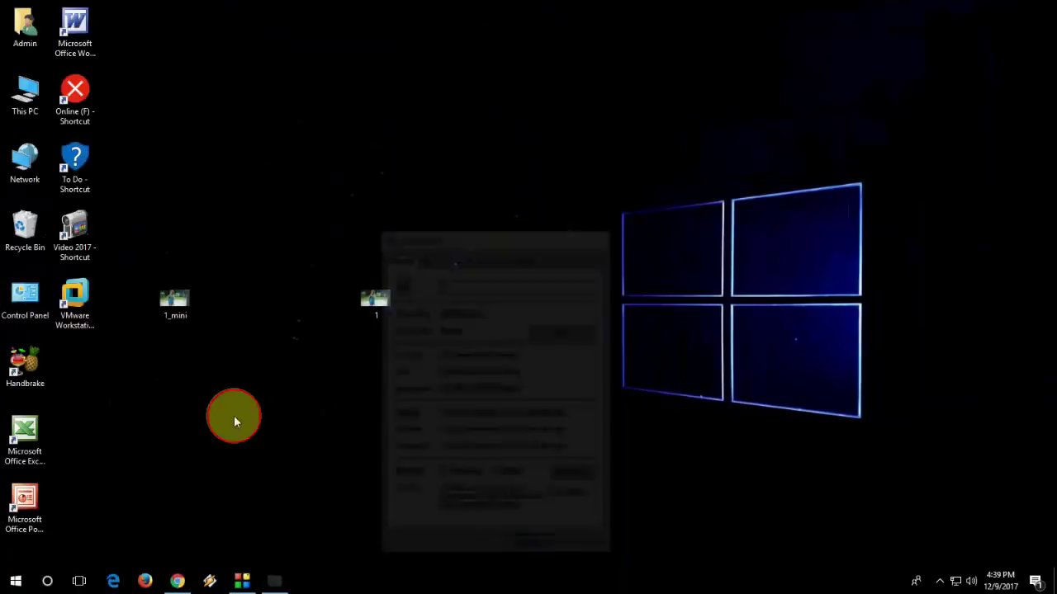
Check 1_mini's Properties, showing it is 1.03 MB
{"action": "right_click", "coordinate": [165, 307]}
{"action": "left_click", "coordinate": [248, 554]}
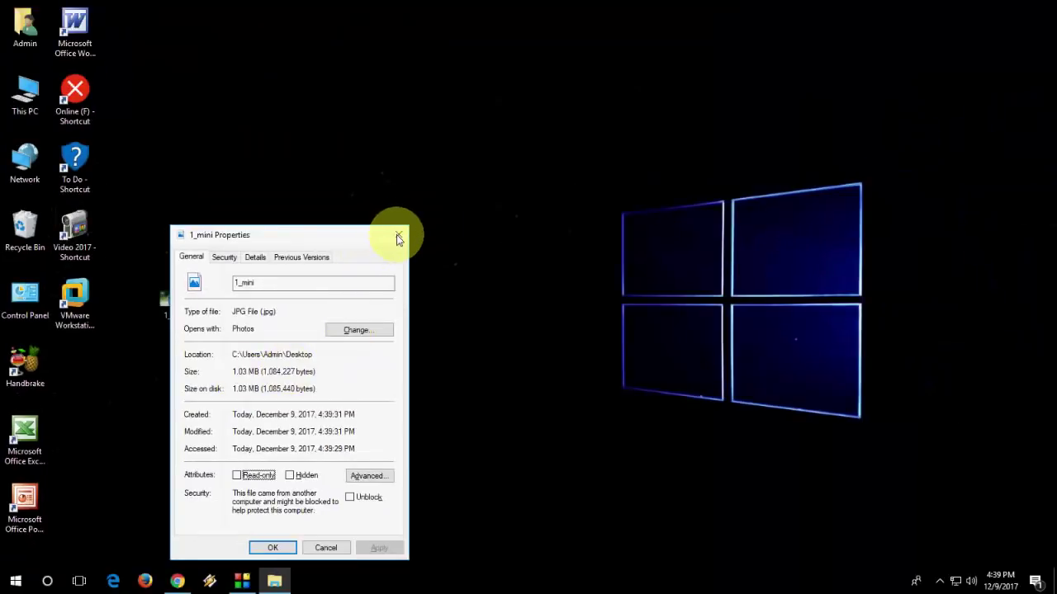
{"action": "left_click", "coordinate": [797, 5]}
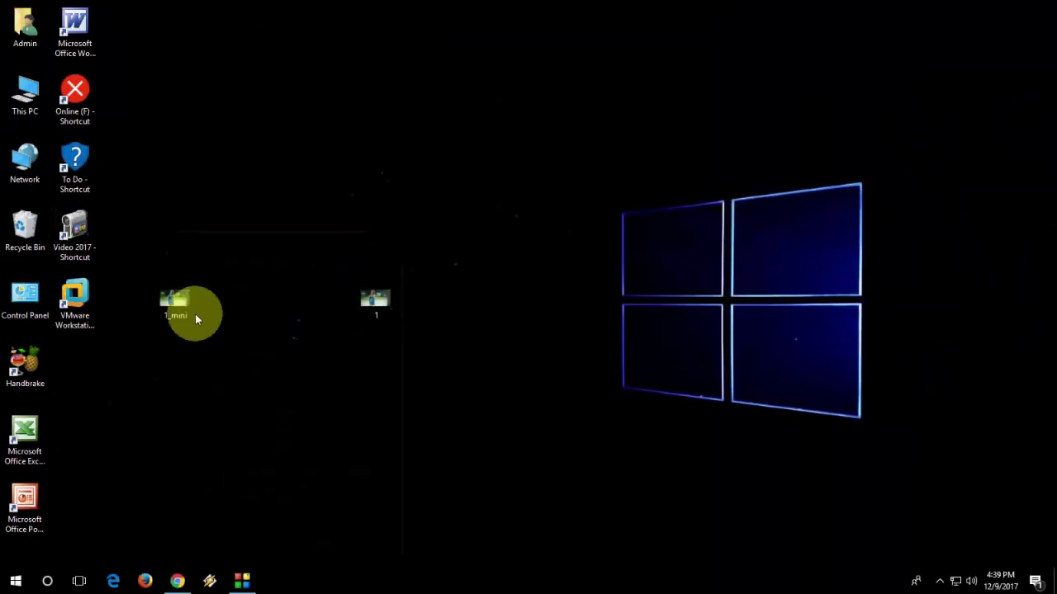
Open 1_mini.jpg and 1.jpg in Photos and arrange them side by side, 1_mini left and 1.jpg right
{"action": "double_click", "coordinate": [175, 304]}
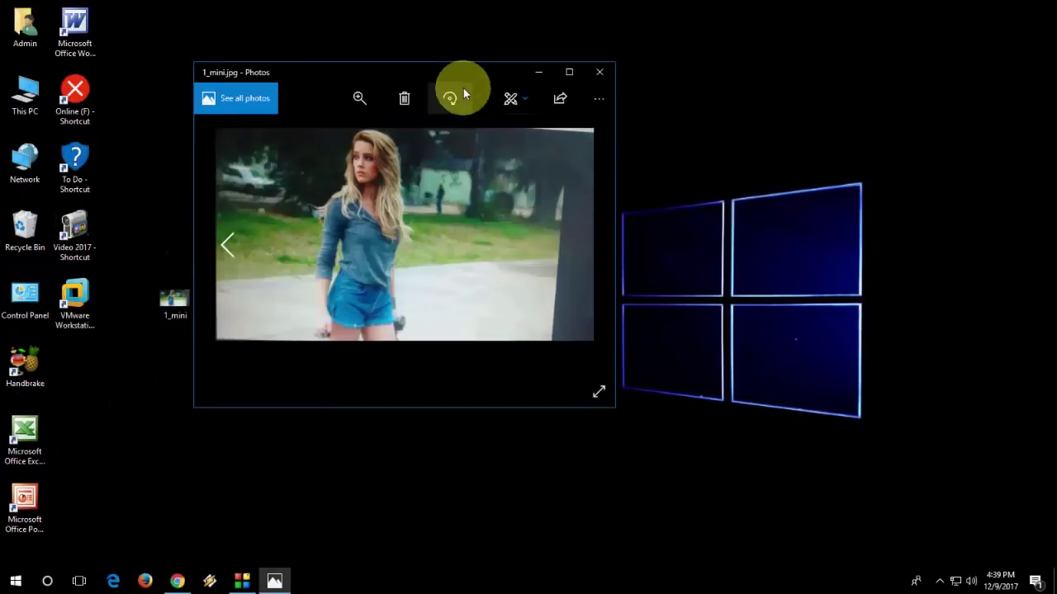
{"action": "left_click_drag", "start_coordinate": [449, 76], "coordinate": [219, 306]}
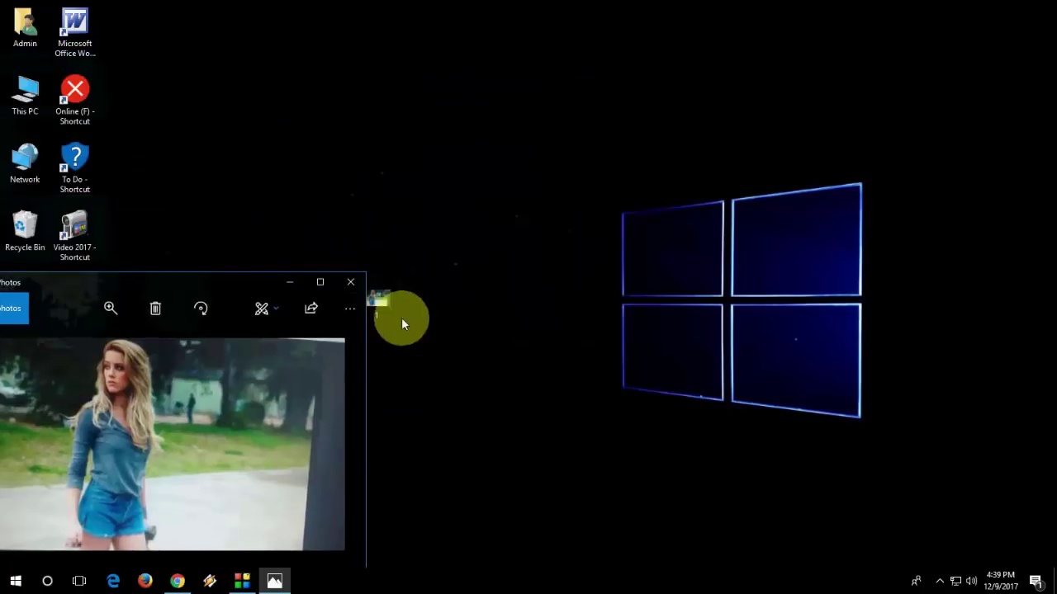
{"action": "double_click", "coordinate": [386, 302]}
{"action": "left_click_drag", "start_coordinate": [271, 33], "coordinate": [801, 86]}
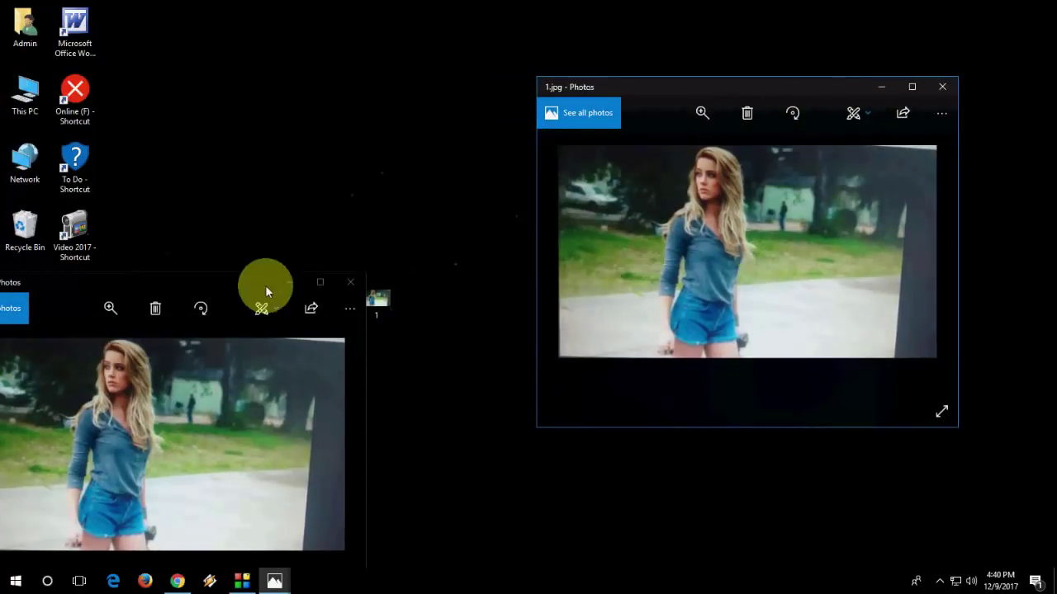
{"action": "left_click_drag", "start_coordinate": [266, 284], "coordinate": [363, 120]}
{"action": "left_click_drag", "start_coordinate": [258, 123], "coordinate": [243, 106]}
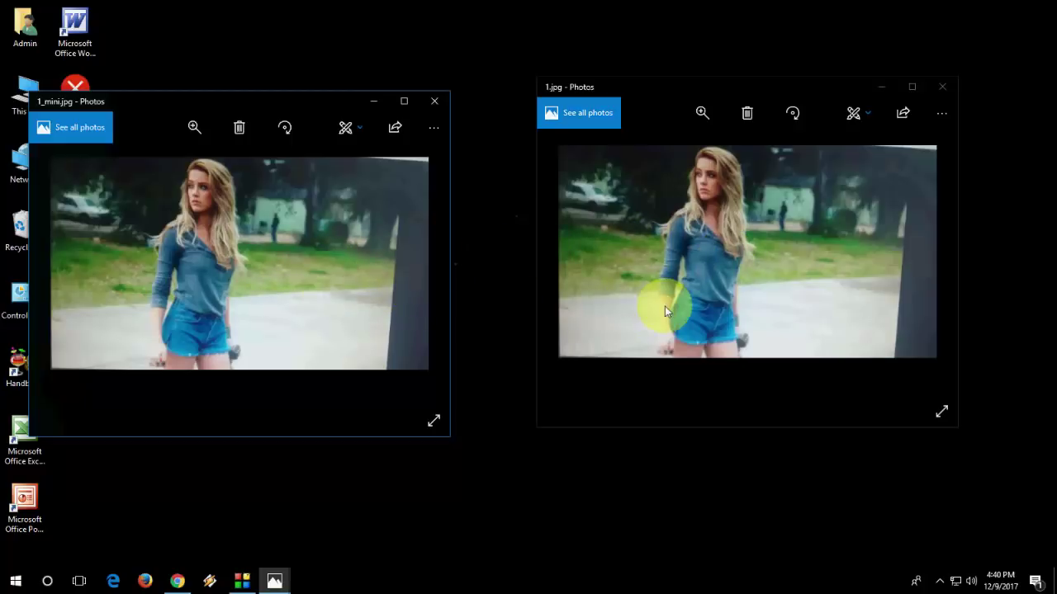
{"action": "left_click_drag", "start_coordinate": [284, 108], "coordinate": [347, 81]}
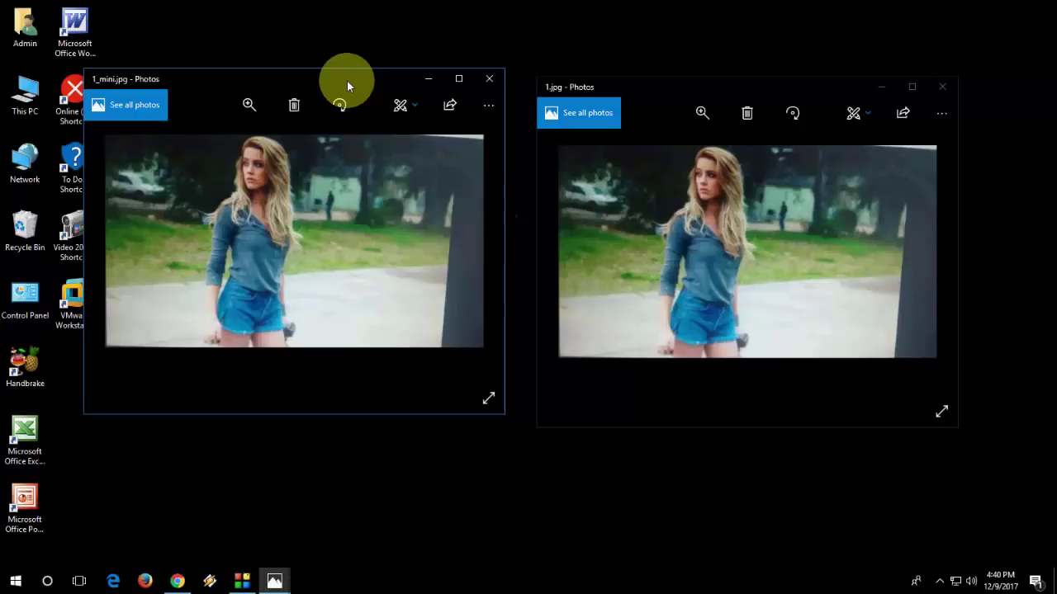
{"action": "left_click", "coordinate": [352, 36]}
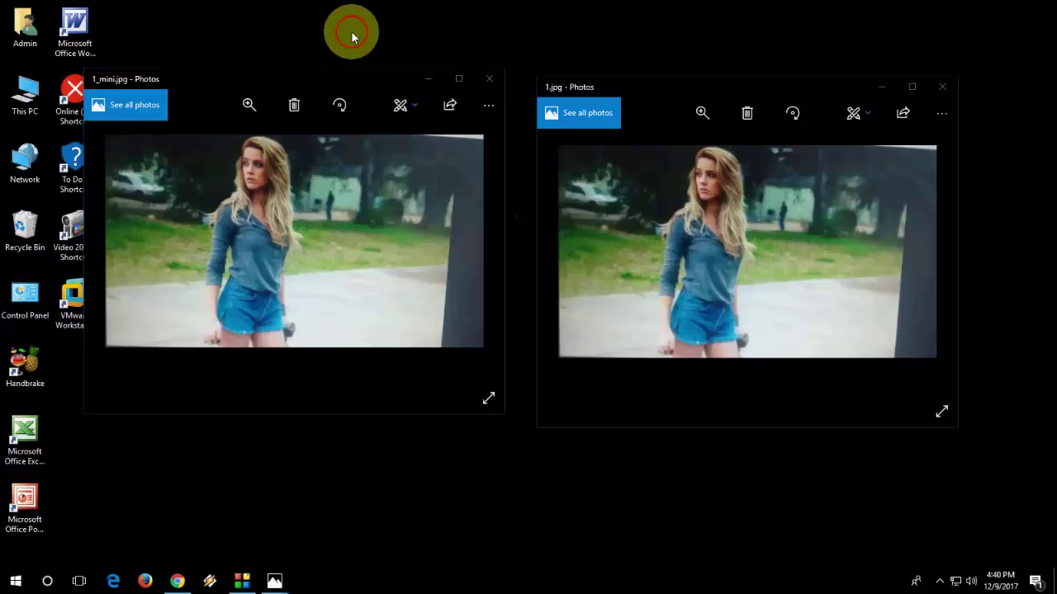